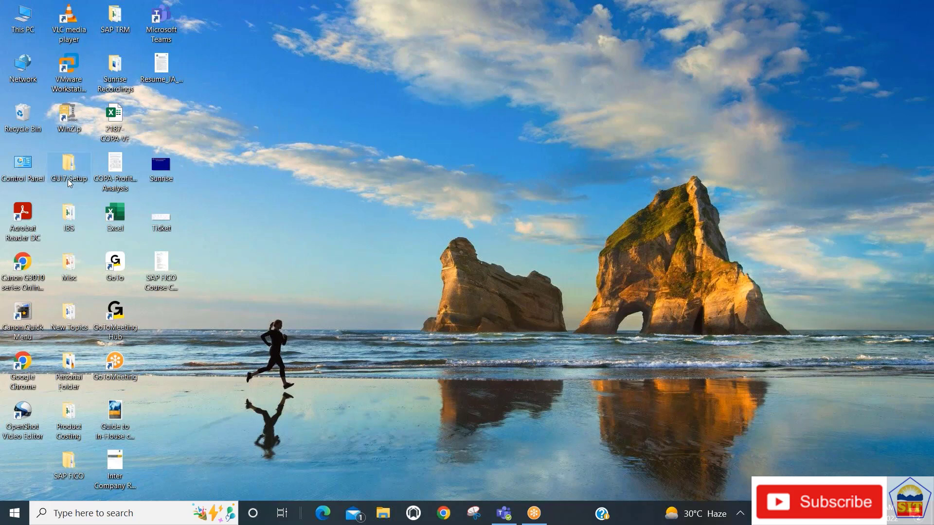
# Step: Browse from GUI7 Setup through BD_NW_7.0, PRES1, GUI and WINDOWS into the WIN32 folder
pyautogui.moveTo(68, 179)
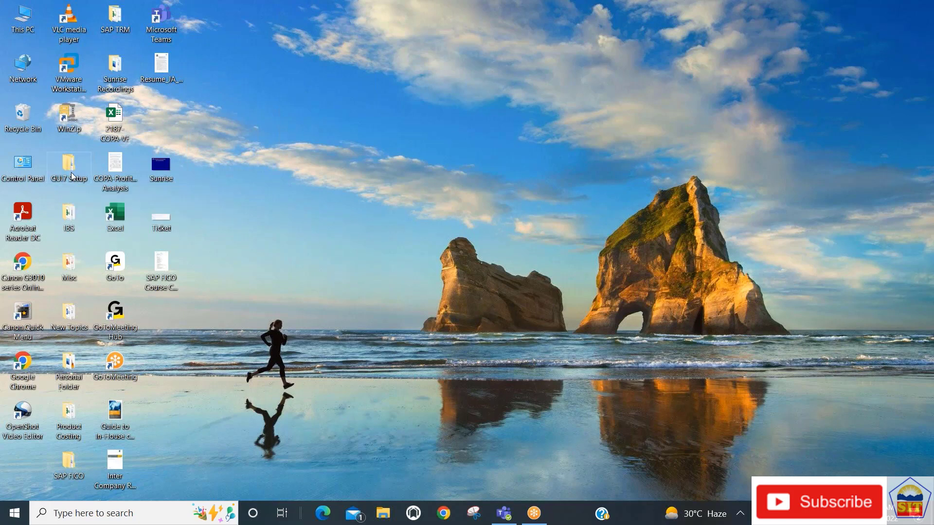
pyautogui.doubleClick(72, 176)
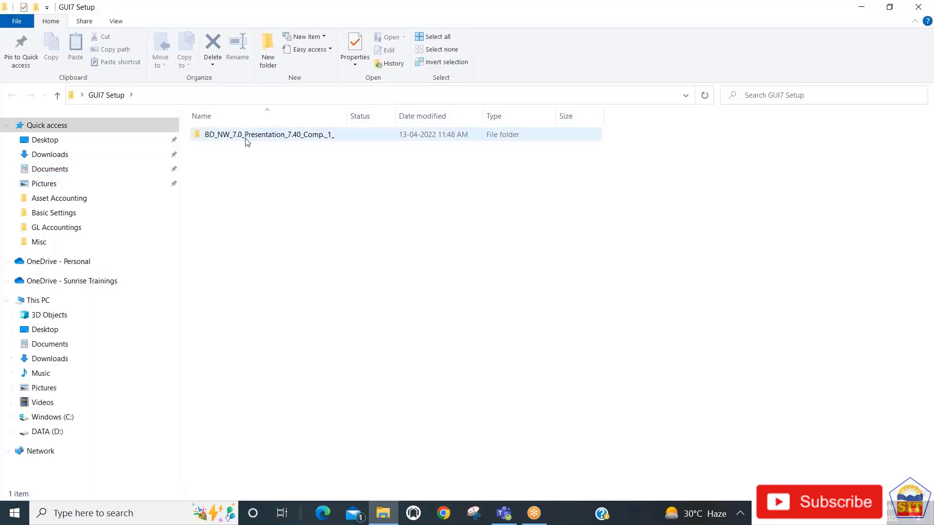
pyautogui.moveTo(247, 141)
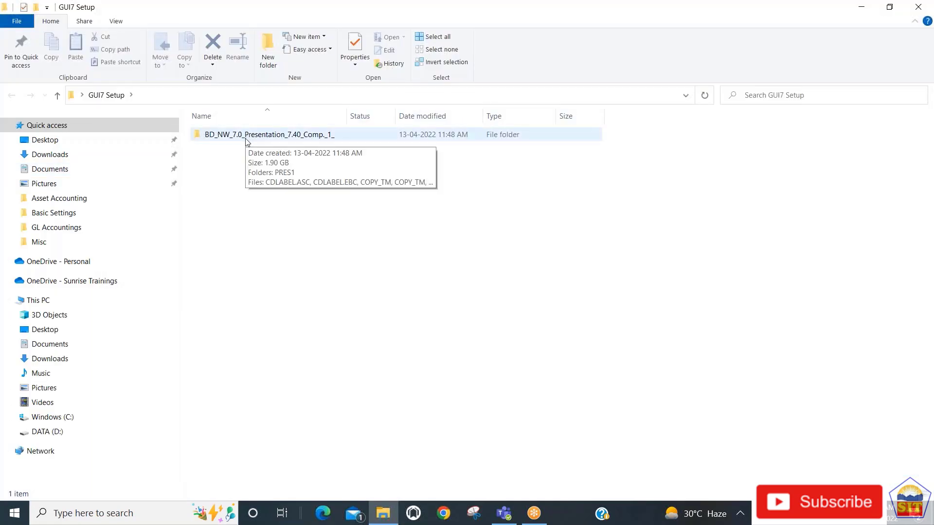
pyautogui.click(247, 141)
pyautogui.doubleClick(246, 142)
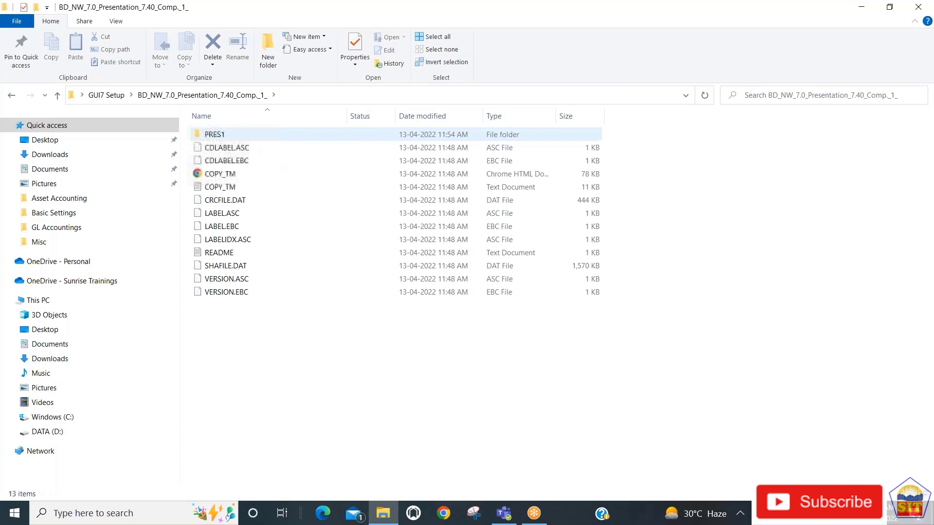
pyautogui.doubleClick(218, 138)
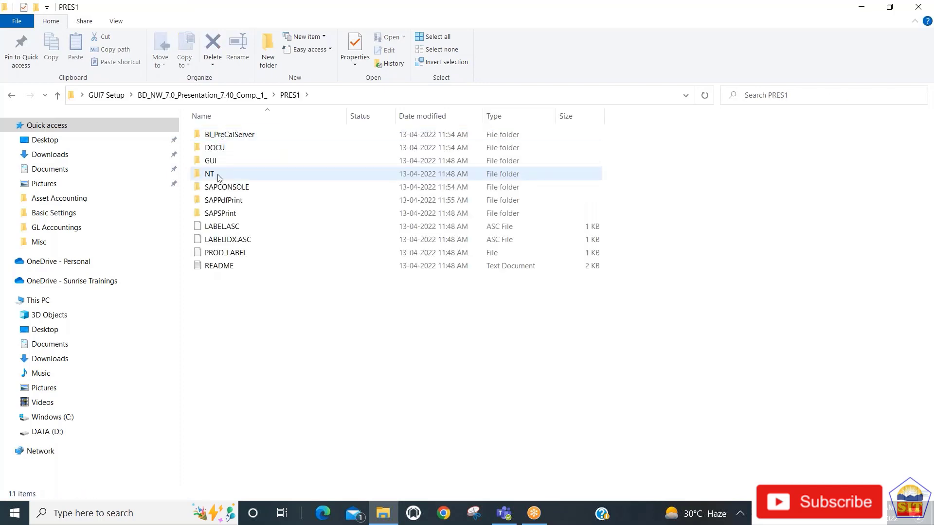
pyautogui.click(218, 162)
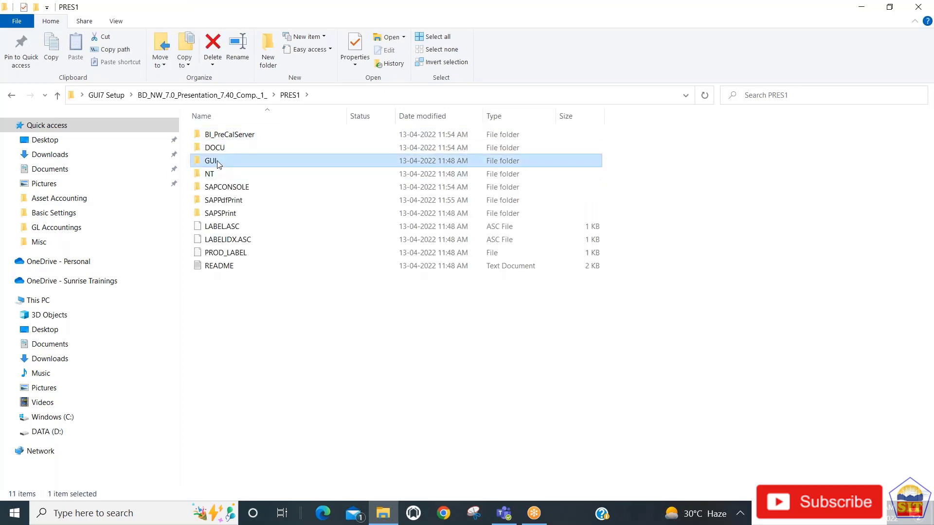
pyautogui.doubleClick(217, 162)
pyautogui.click(217, 134)
pyautogui.doubleClick(218, 134)
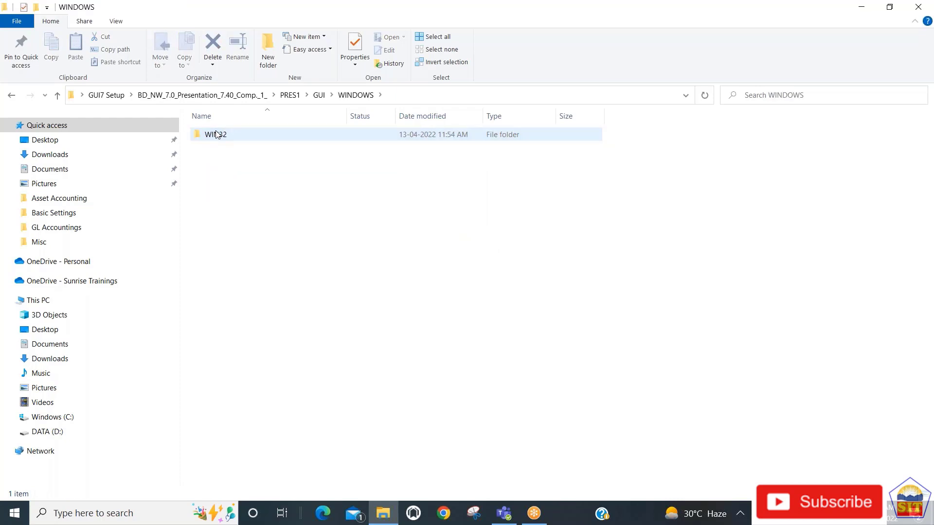
pyautogui.click(210, 137)
pyautogui.doubleClick(210, 137)
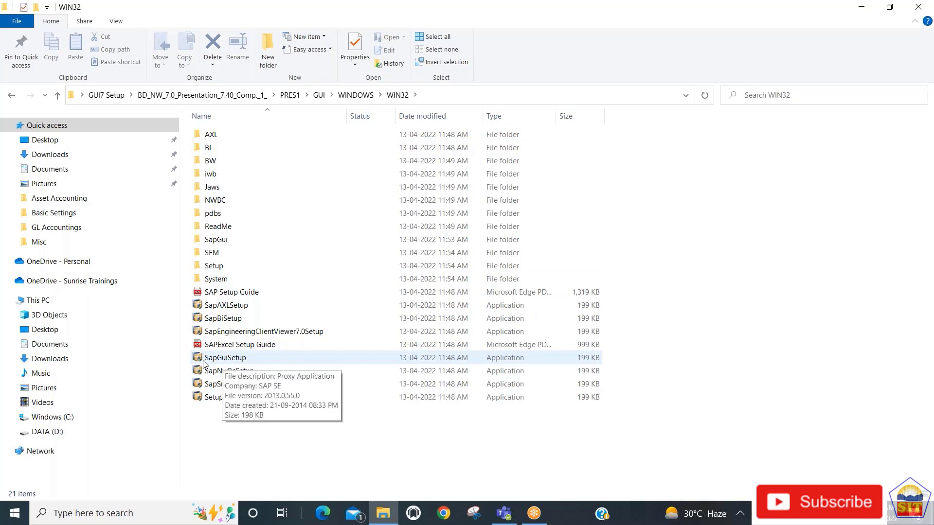
# Step: Run SapGuiSetup, tick SAP GUI for Windows 7.40 (Compilation 1), and install to the default directory
pyautogui.click(223, 360)
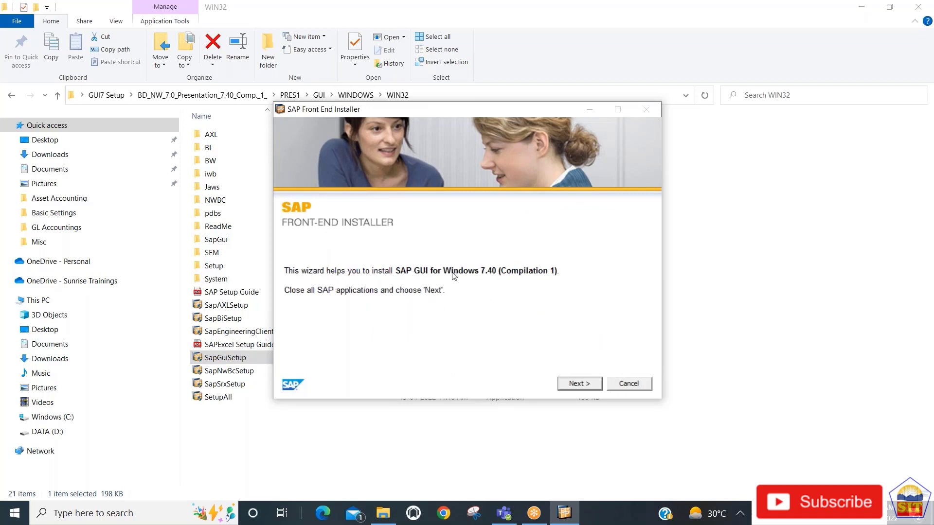
pyautogui.click(573, 383)
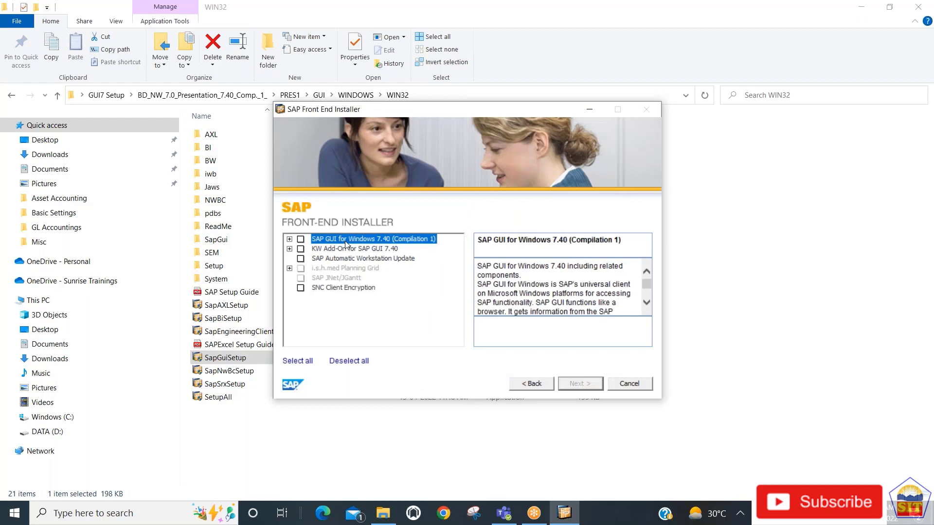
pyautogui.click(301, 239)
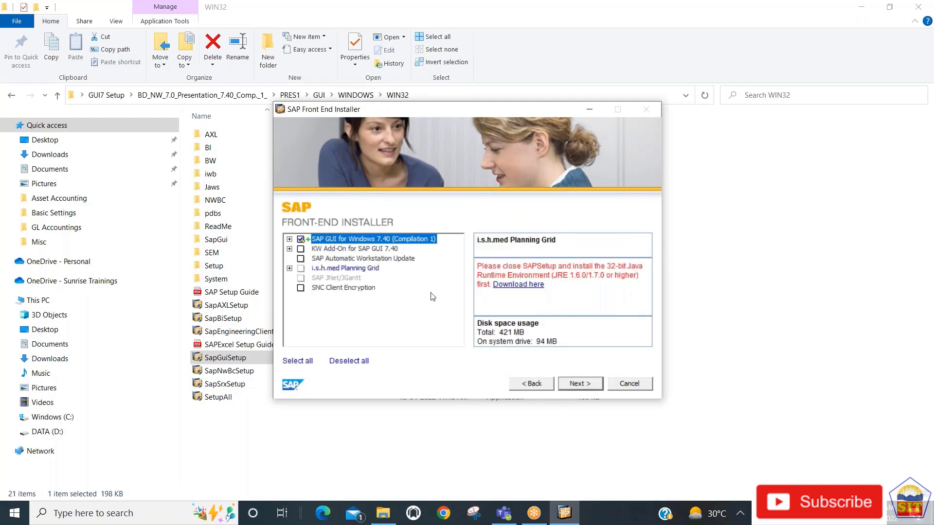
pyautogui.click(573, 385)
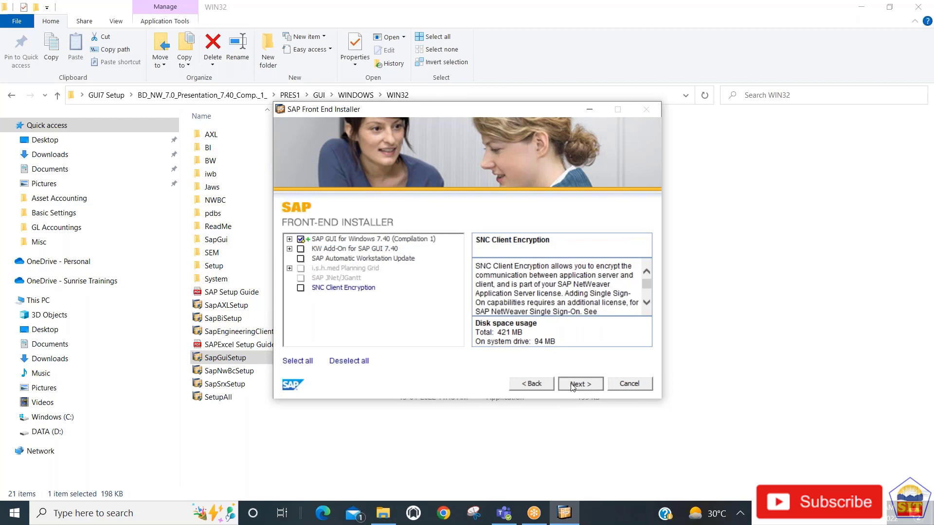
pyautogui.click(579, 386)
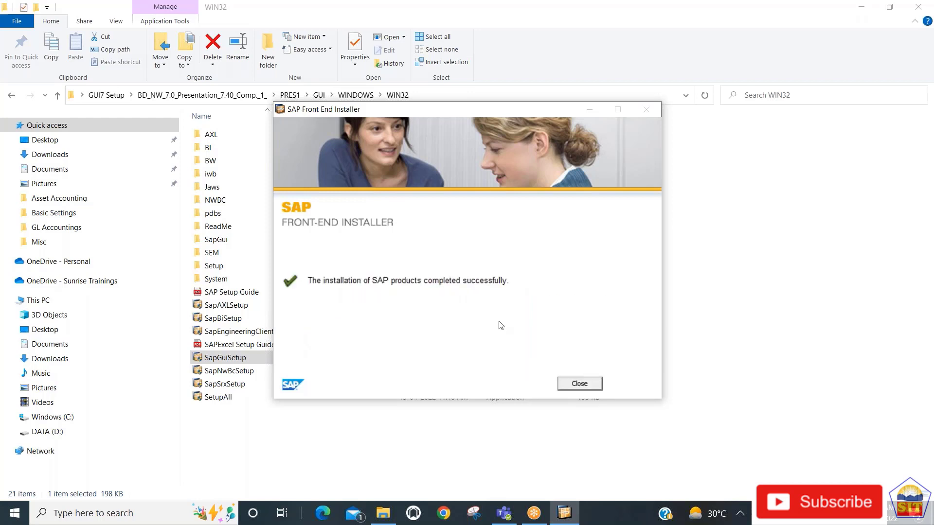
# Step: Close the SAP Front End Installer after it reports successful installation
pyautogui.click(583, 386)
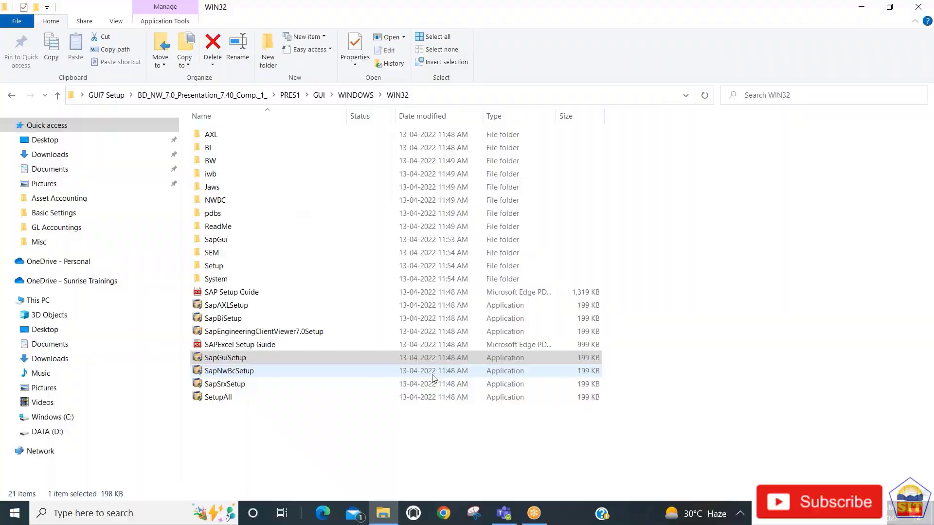
# Step: Show the desktop and start SAP Logon 740 from its desktop shortcut
pyautogui.press('super+d')
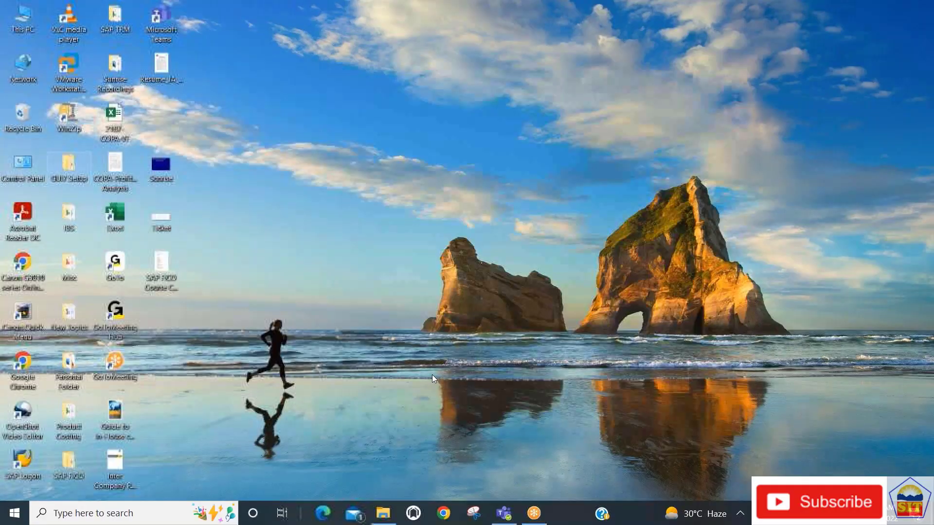
pyautogui.doubleClick(27, 466)
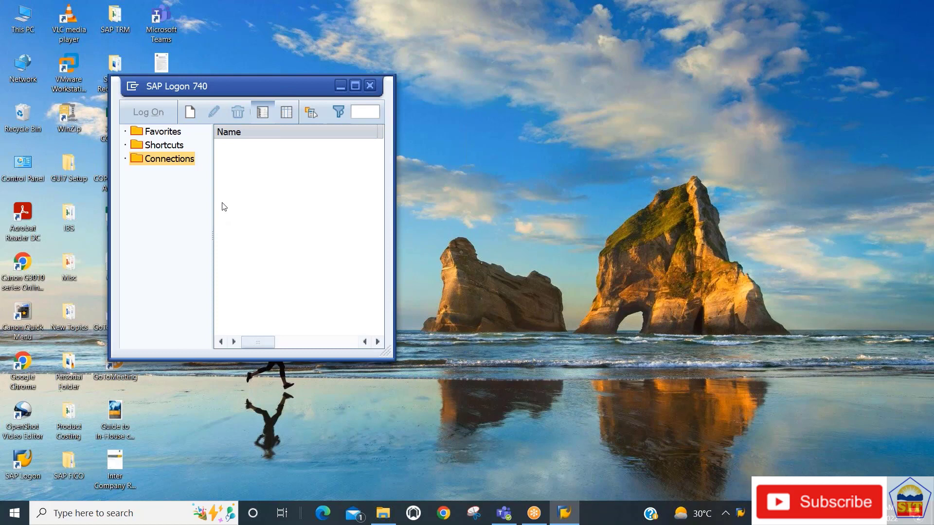
# Step: Add a new User Specified System entry with description 'SAP Logon' and its server details, then finish
pyautogui.click(191, 113)
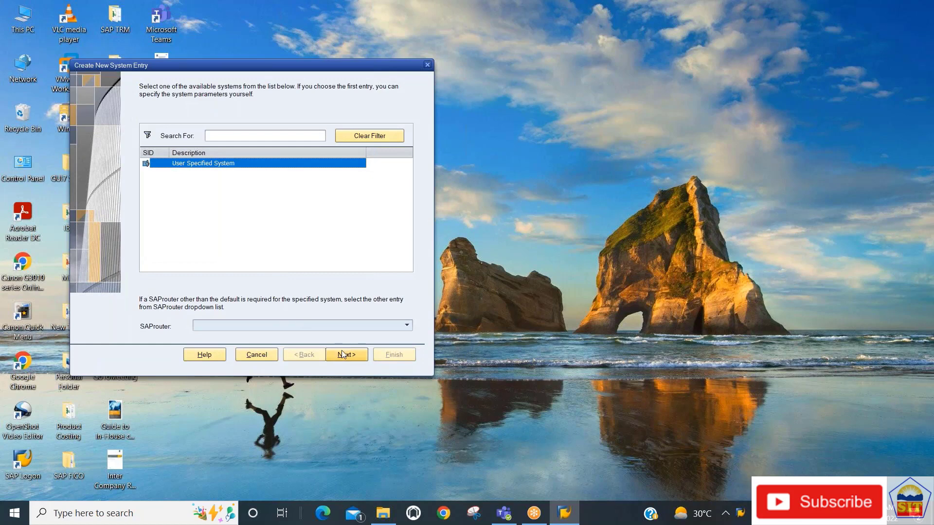
pyautogui.click(345, 354)
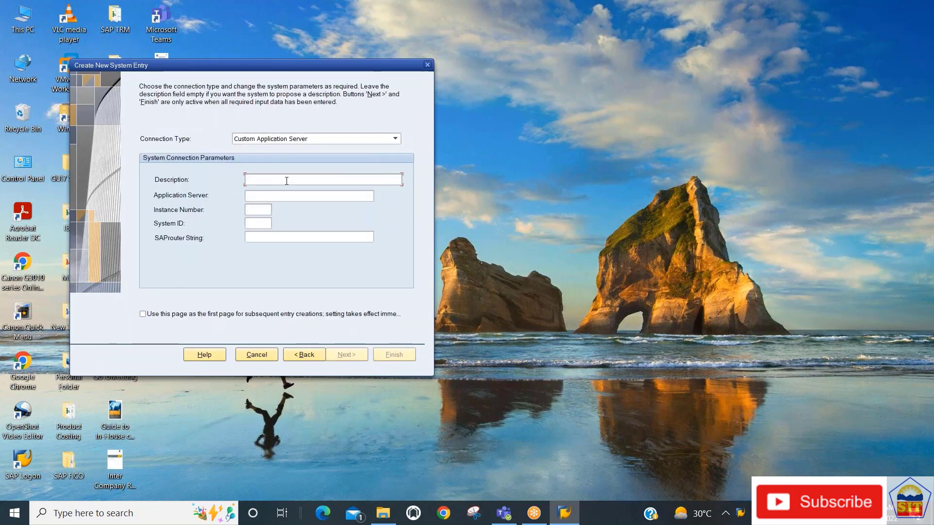
pyautogui.write('SAP ')
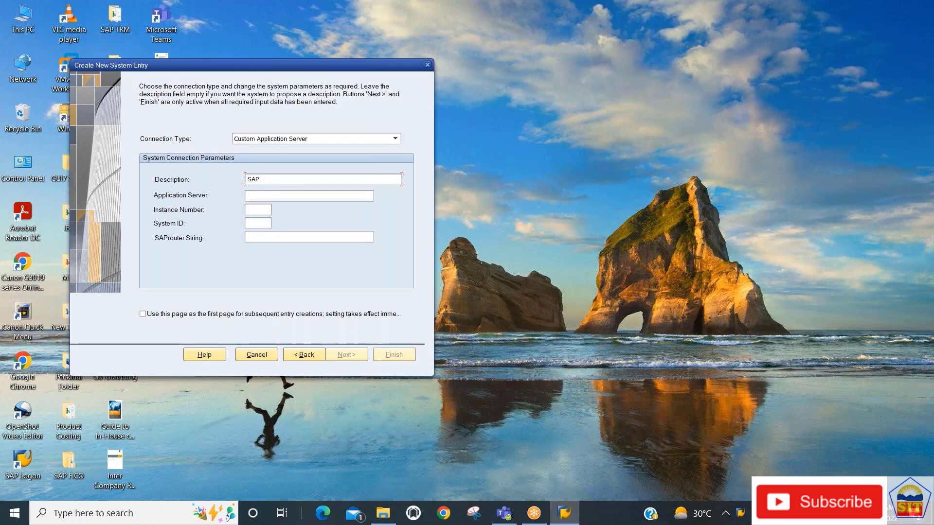
pyautogui.write('Logon')
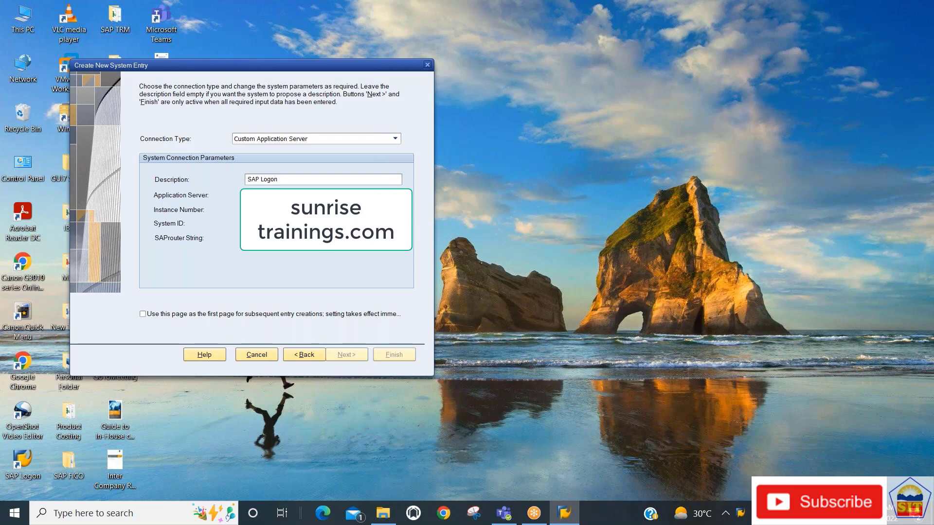
pyautogui.write('0')
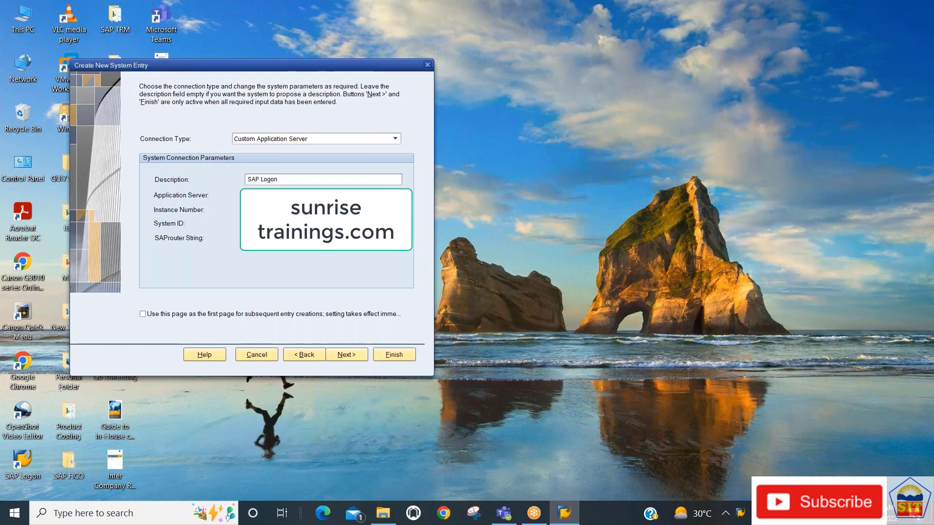
pyautogui.click(395, 354)
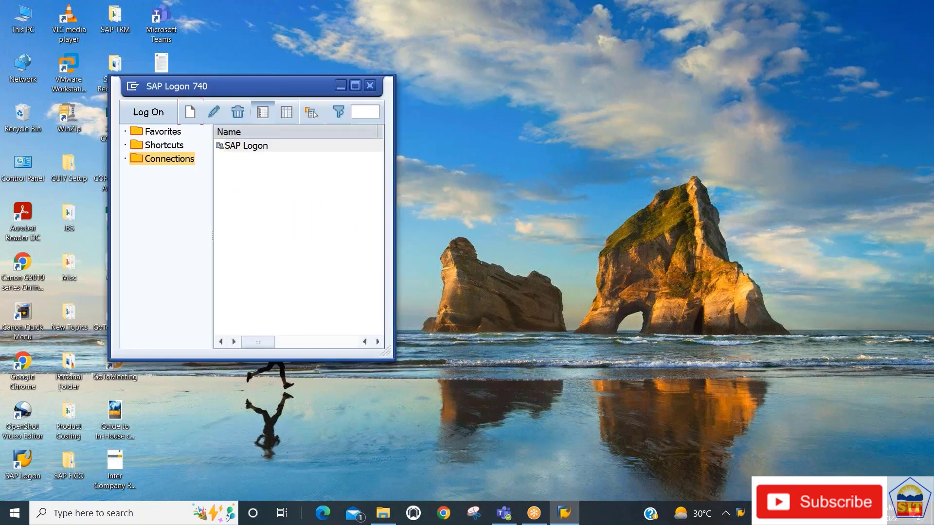
# Step: Connect via the 'SAP Logon' entry and sign in to client 800 with user credentials
pyautogui.click(243, 151)
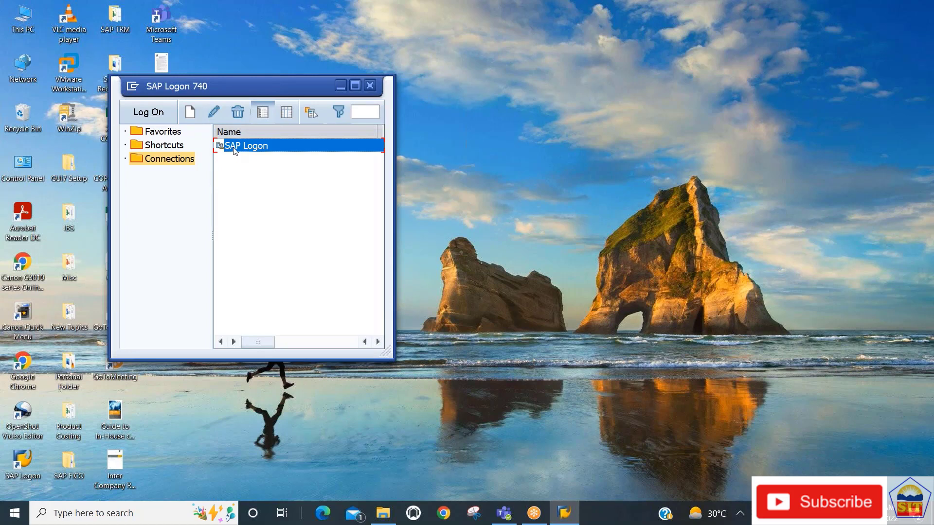
pyautogui.doubleClick(234, 151)
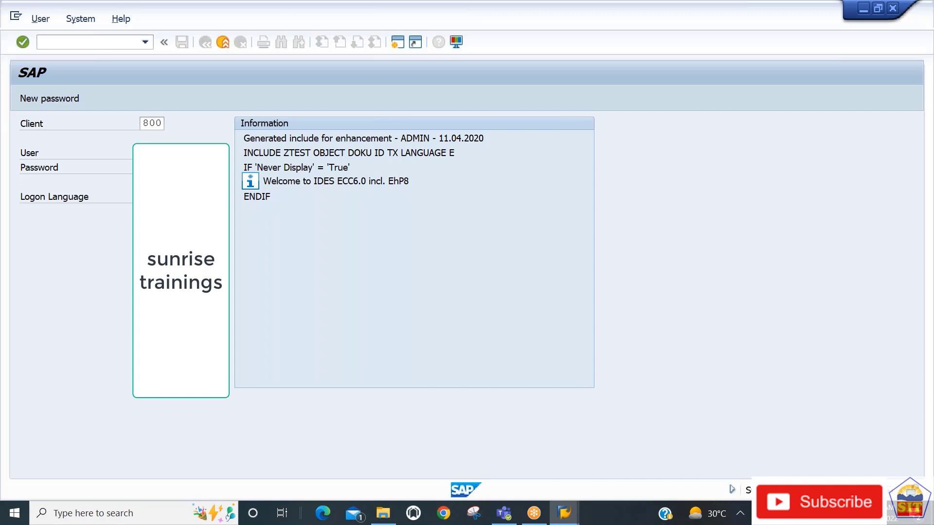
pyautogui.press('Return')
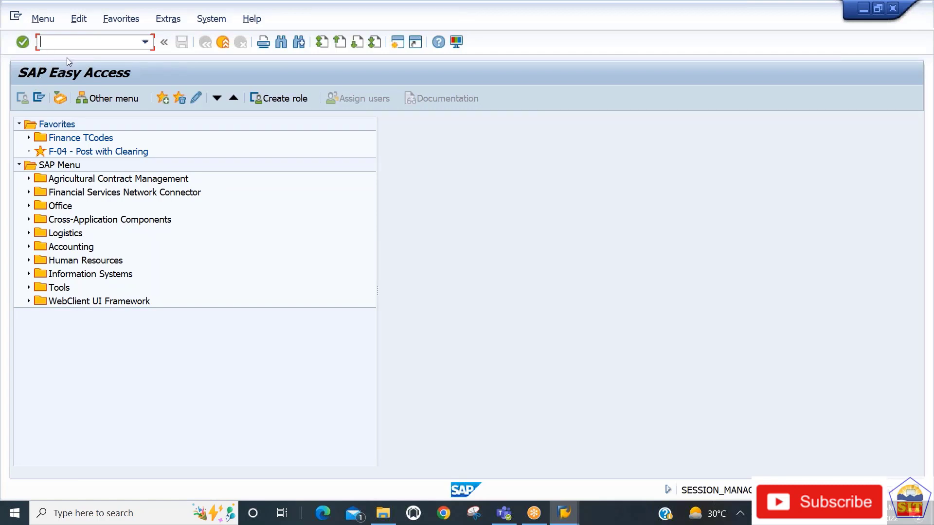
# Step: Log off through the System menu and confirm with Yes
pyautogui.click(206, 19)
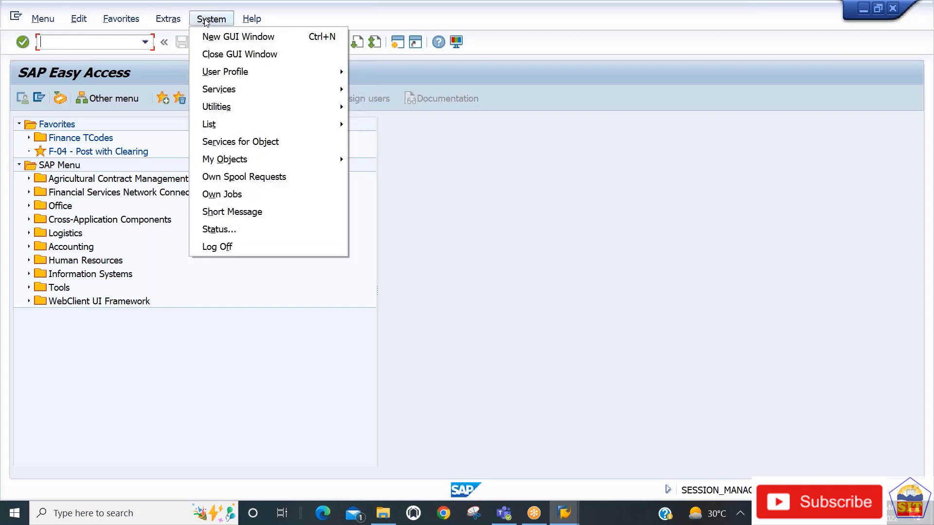
pyautogui.click(243, 247)
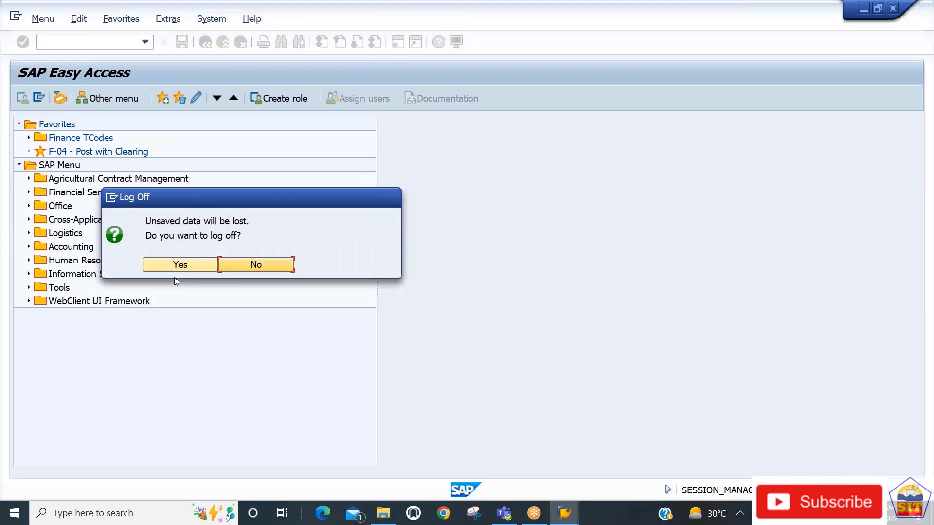
pyautogui.click(180, 265)
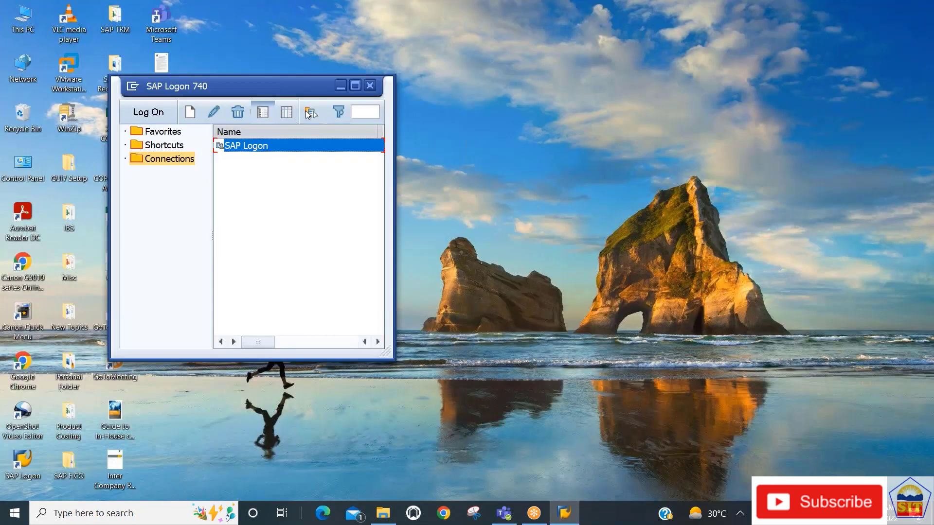